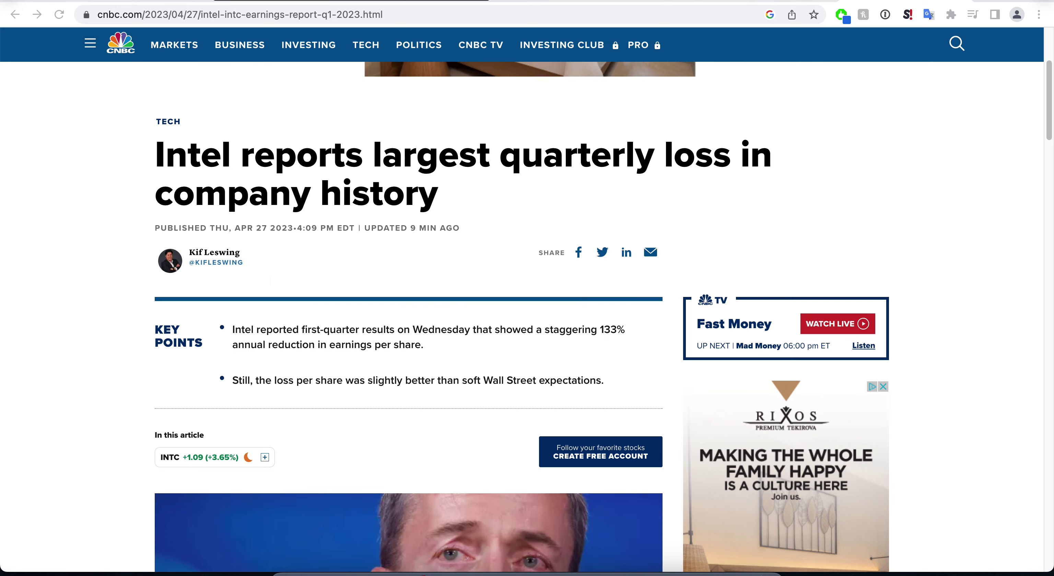
Step: Read the key points and opening paragraphs of the CNBC article on Intel's first-quarter loss
key(ctrl+Tab)
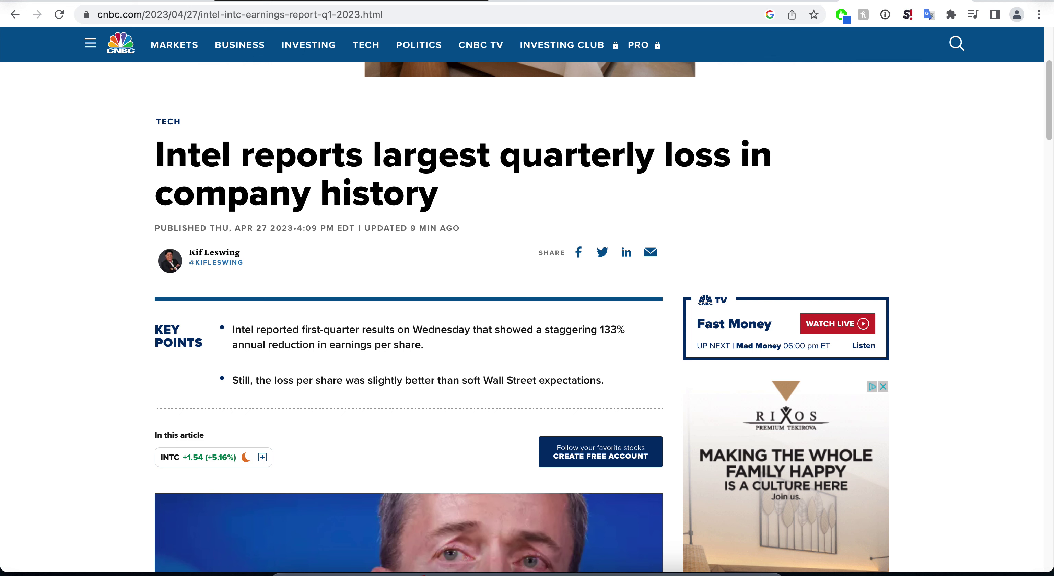
scroll(527, 317, down, 2)
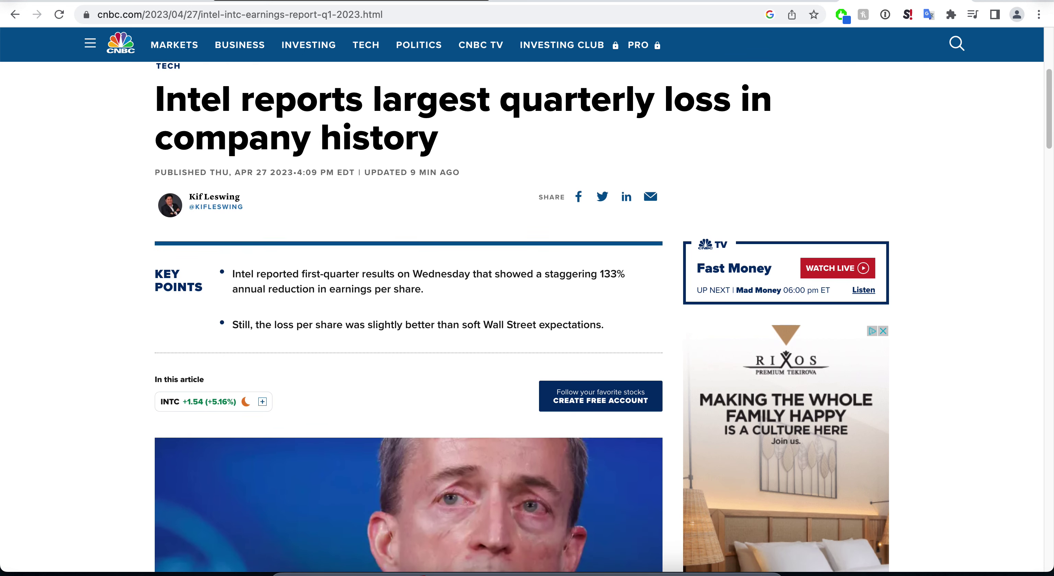
scroll(527, 317, down, 1)
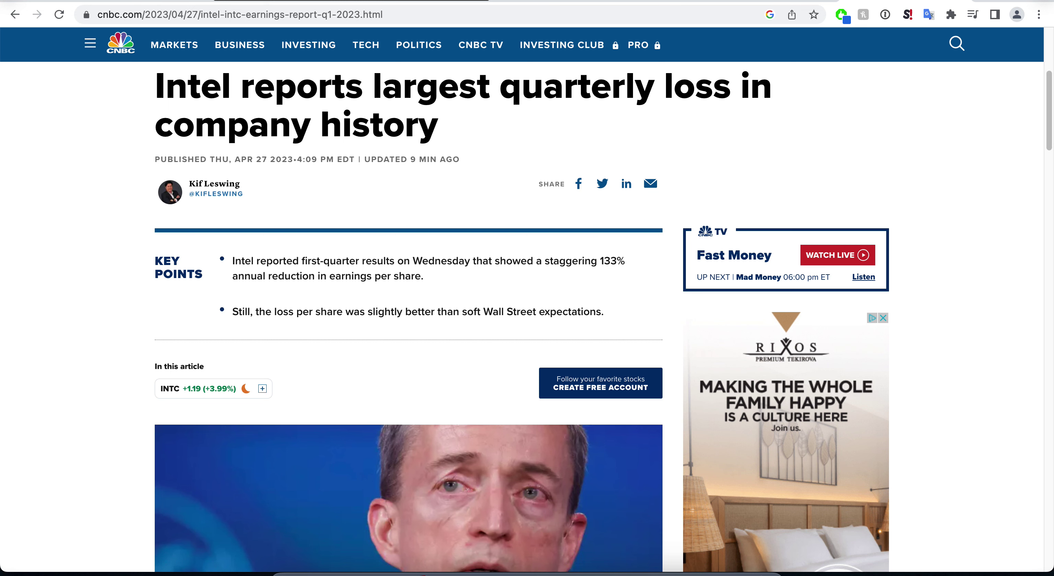
scroll(527, 317, down, 2)
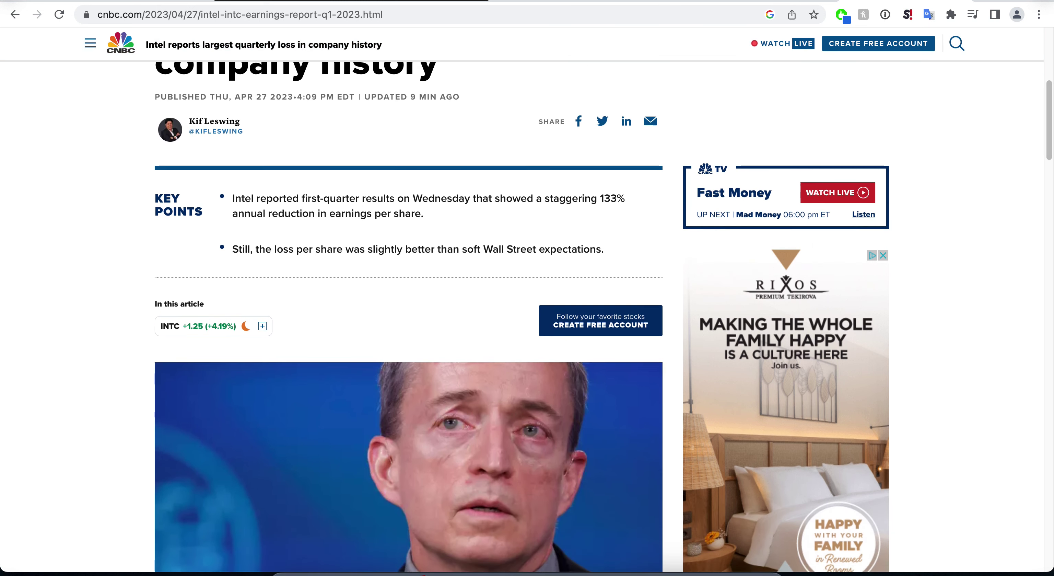
scroll(527, 317, down, 10)
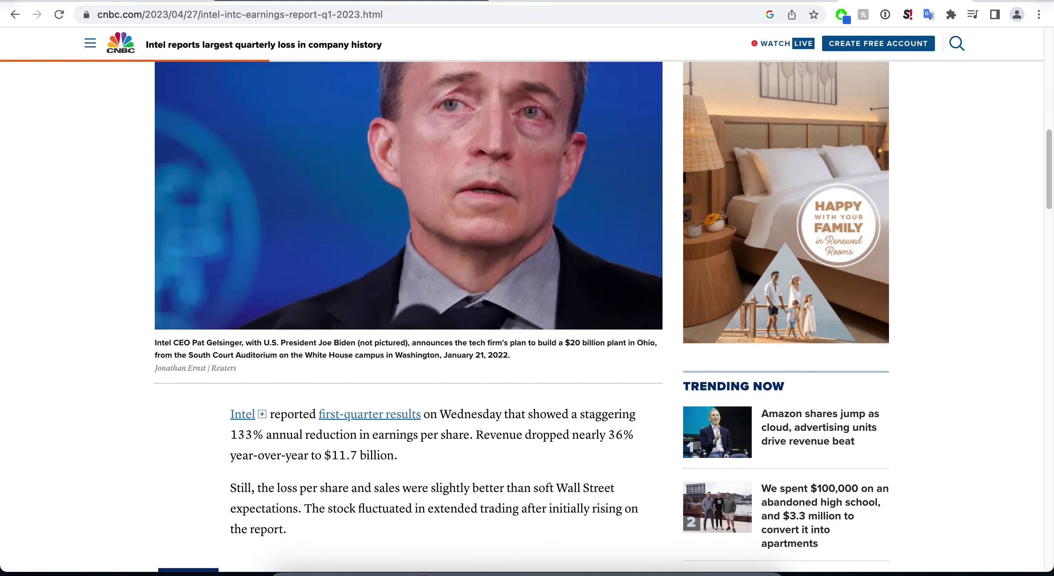
scroll(527, 317, down, 7)
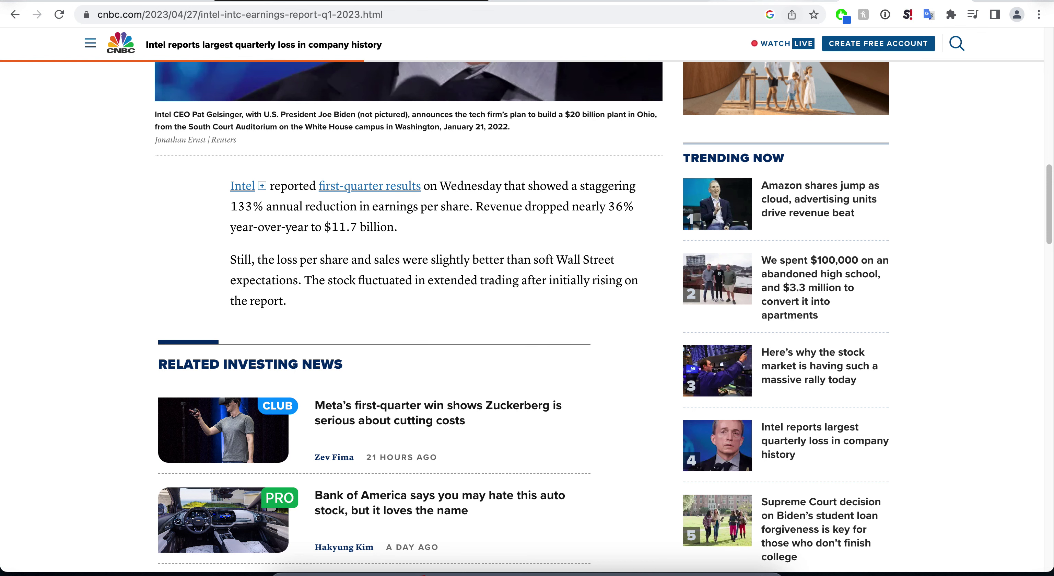
Step: Switch to My Investors Heaven and open Intel's annual income statement to compare it with the article
key(ctrl+Tab)
scroll(61, 411, down, 3)
click(69, 450)
click(78, 290)
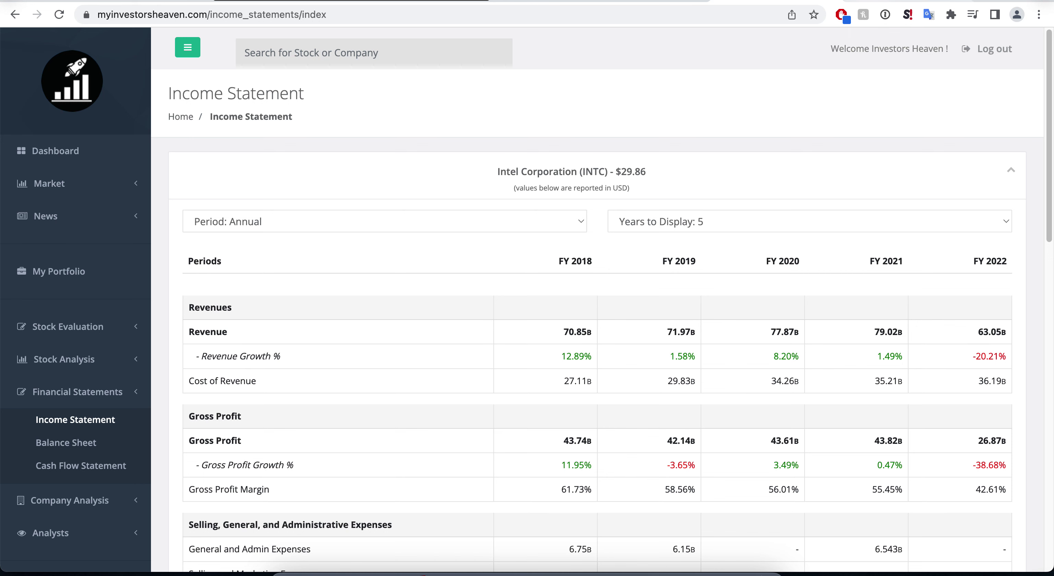
key(ctrl+Tab)
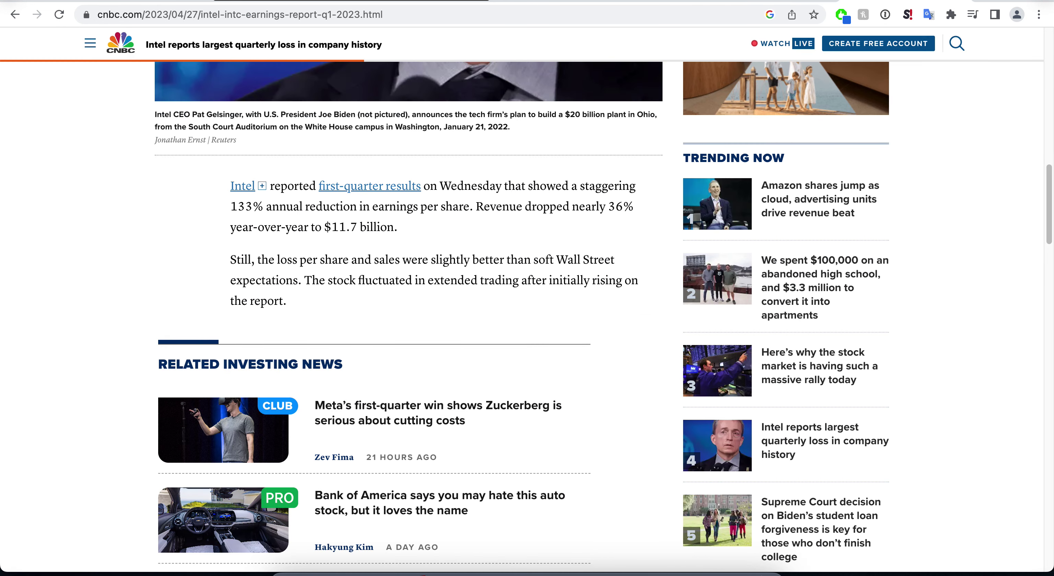
key(ctrl+shift+Tab)
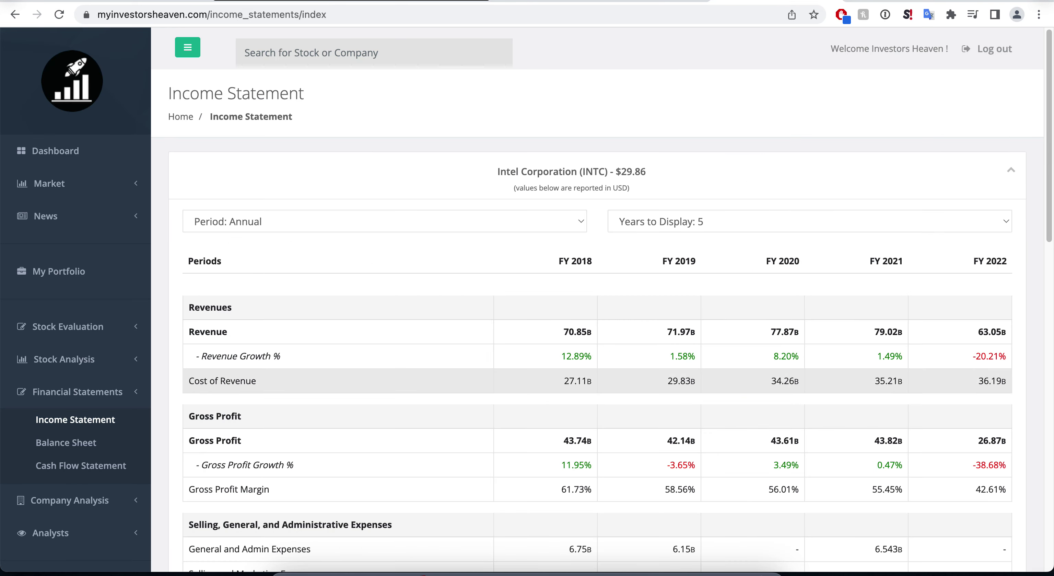
Step: Return to the CNBC article and read how Intel's loss per share, revenue and guidance compare with Refinitiv expectations
key(ctrl+Tab)
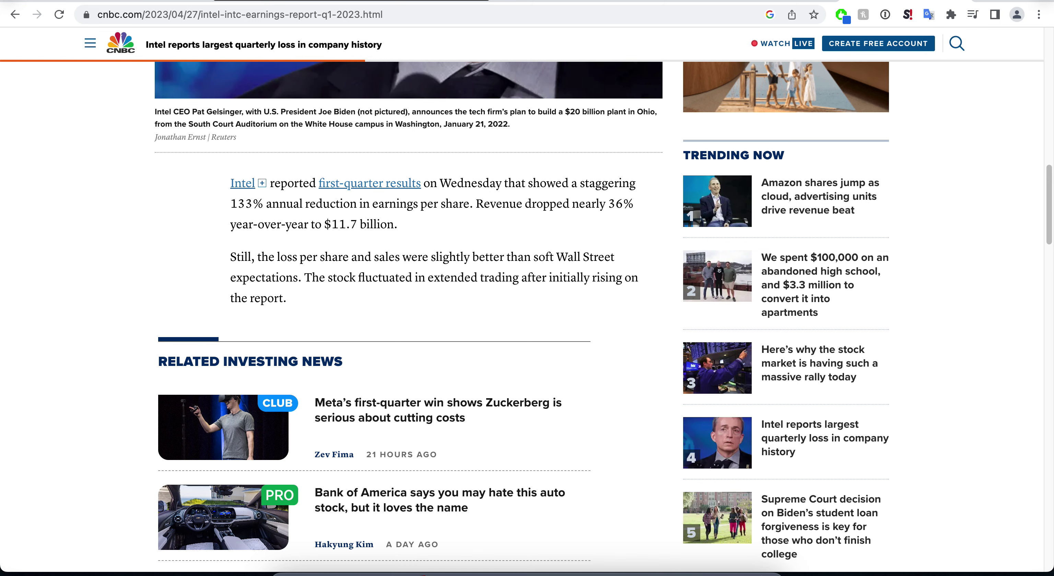
scroll(389, 265, down, 5)
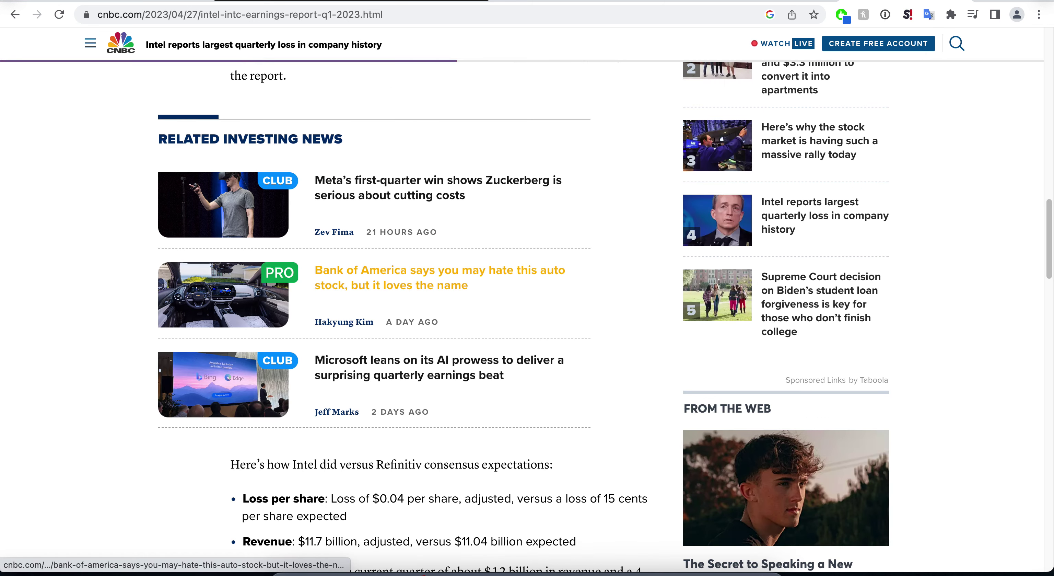
scroll(388, 265, down, 4)
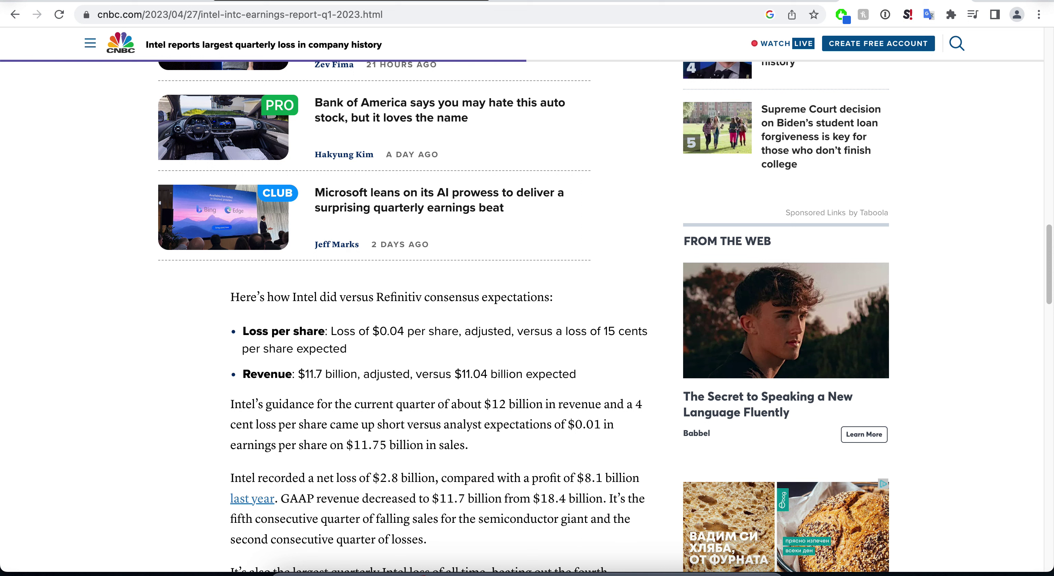
double_click(487, 331)
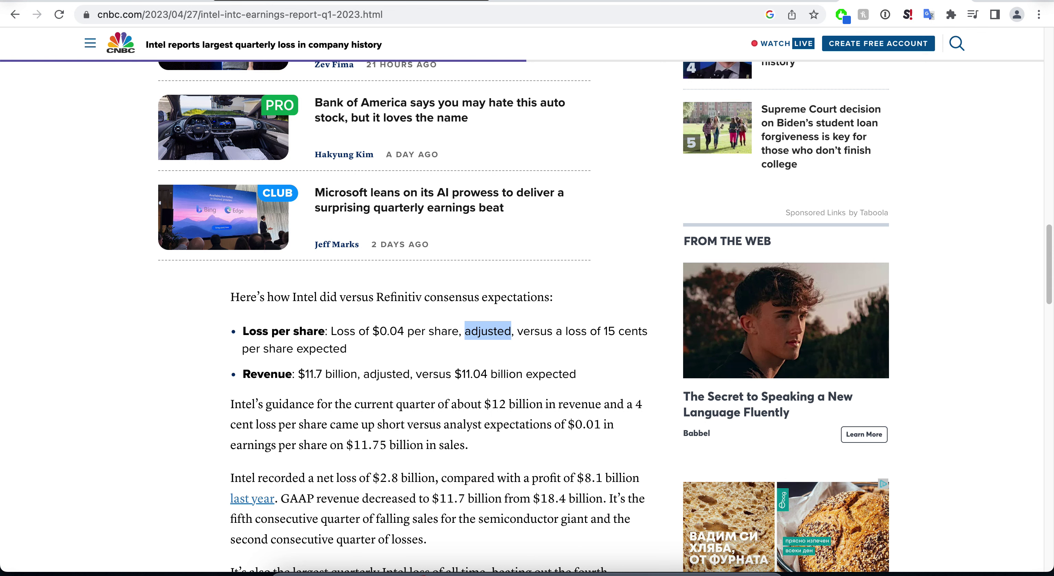
scroll(527, 315, down, 5)
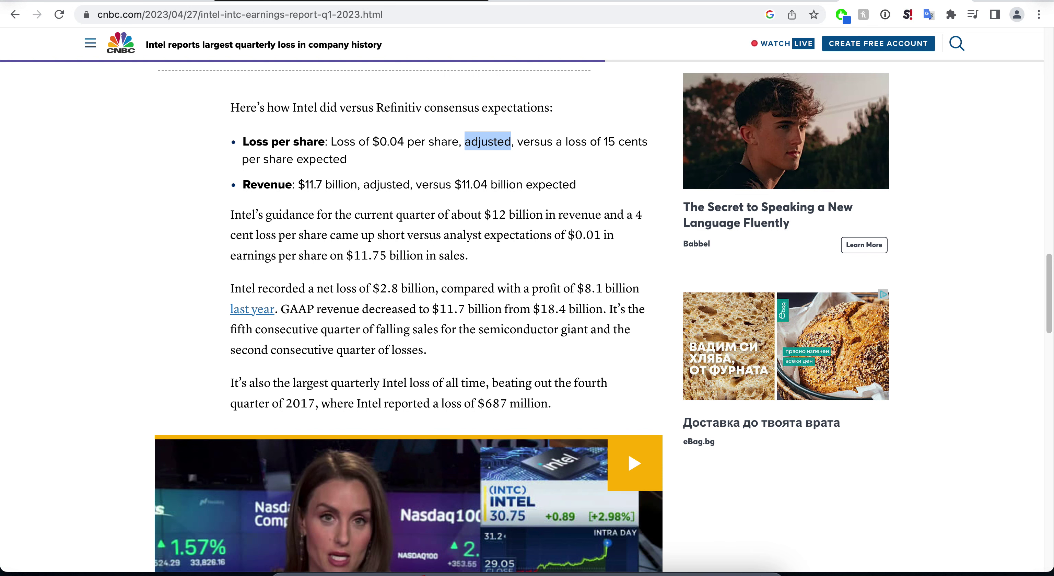
scroll(527, 315, down, 2)
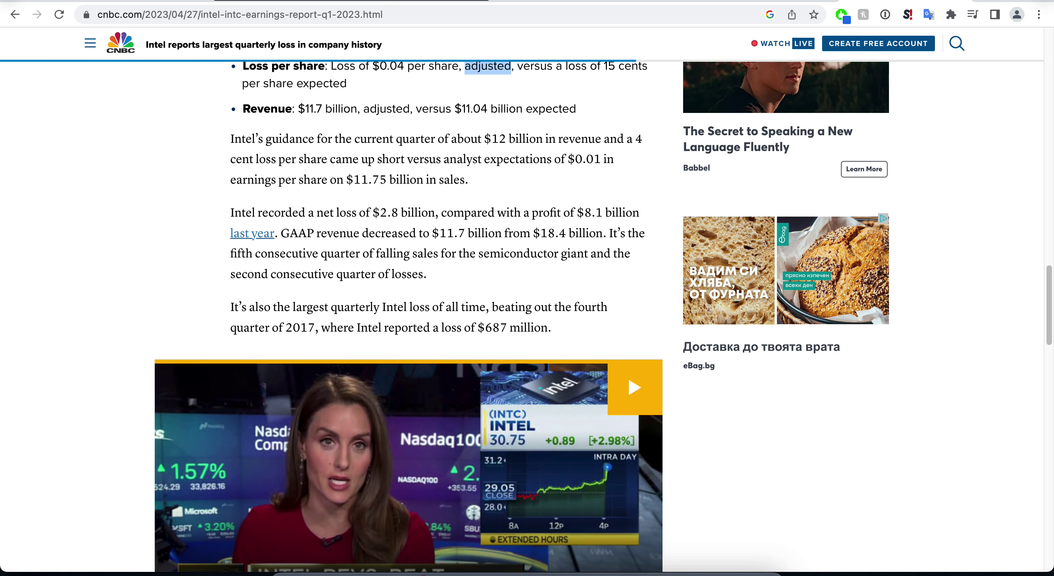
Step: Read the rest of the article on Intel's adjusted earnings, turnaround plan and business segments
scroll(527, 315, down, 12)
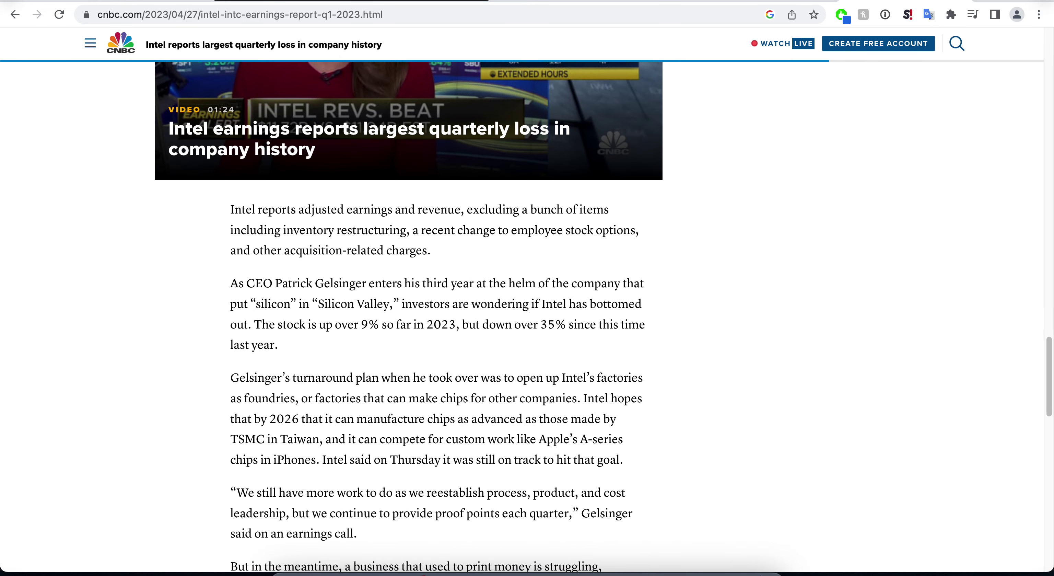
scroll(527, 315, down, 3)
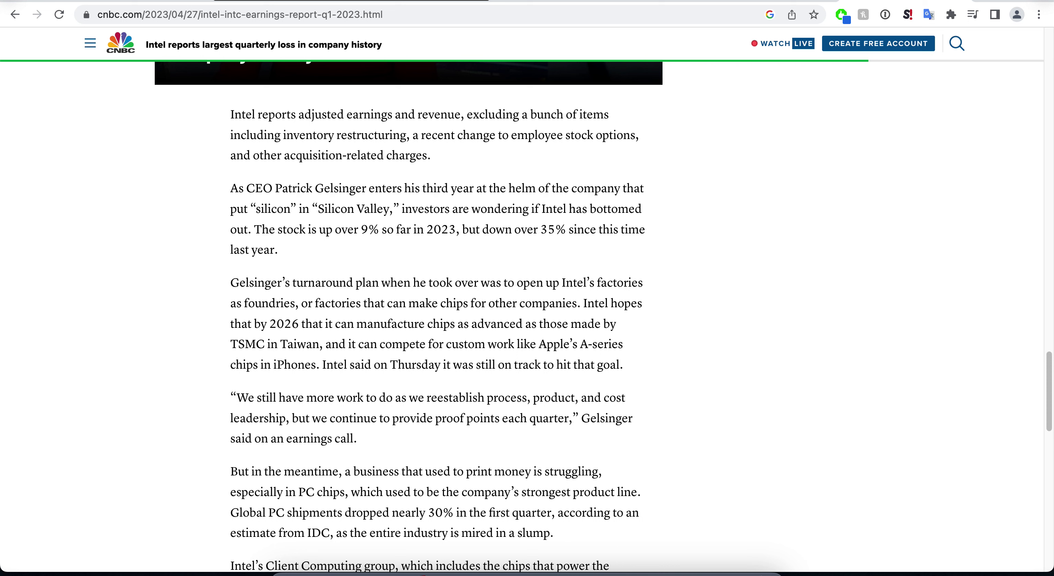
scroll(527, 315, down, 2)
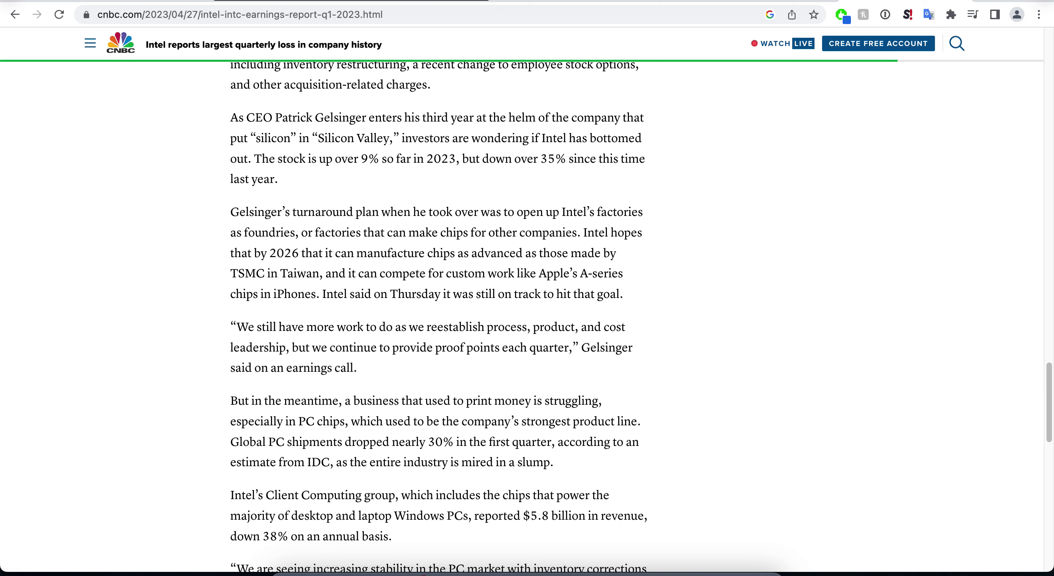
scroll(527, 315, down, 12)
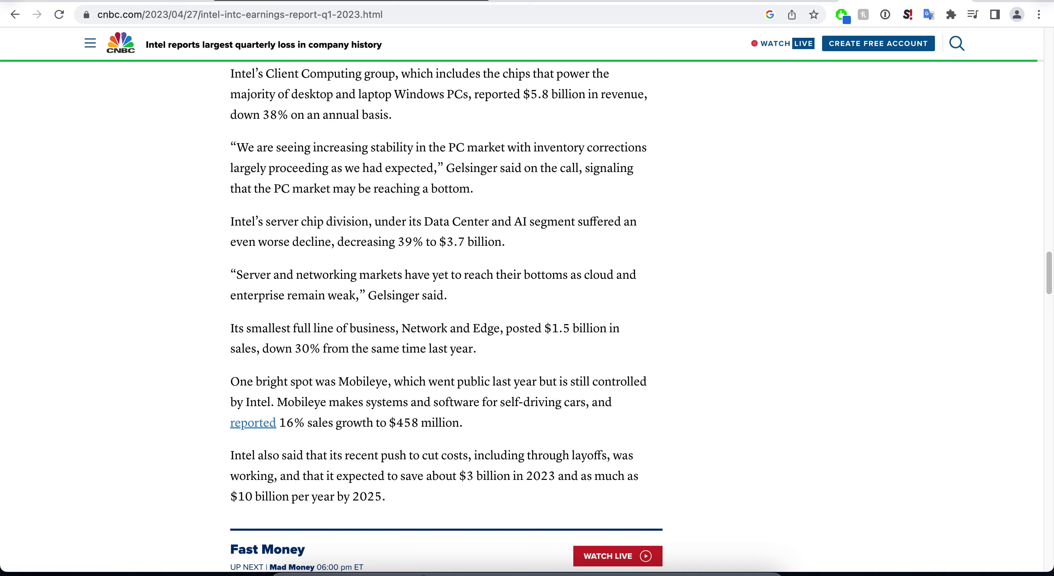
scroll(527, 319, down, 10)
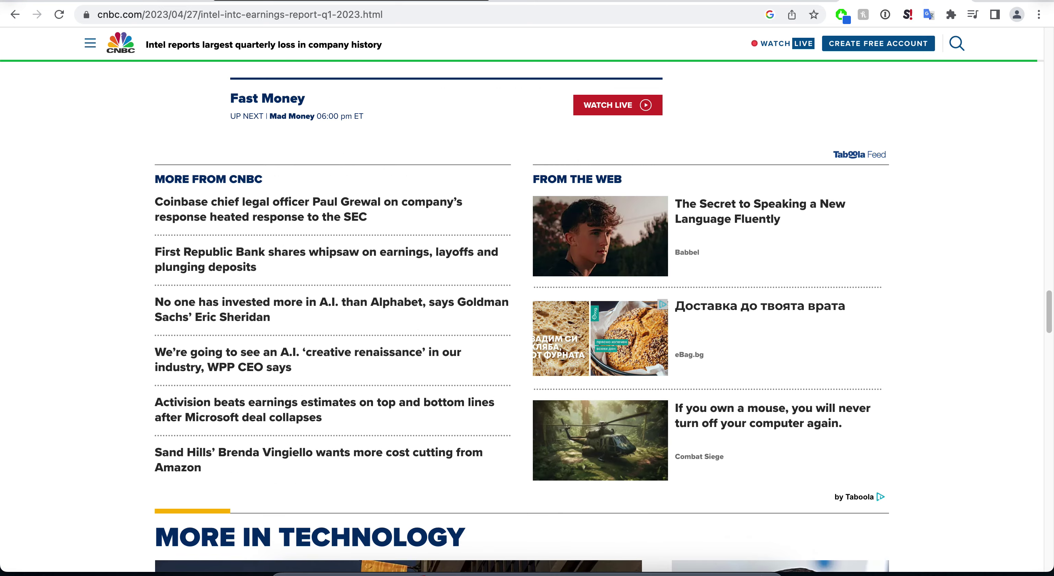
scroll(527, 319, up, 20)
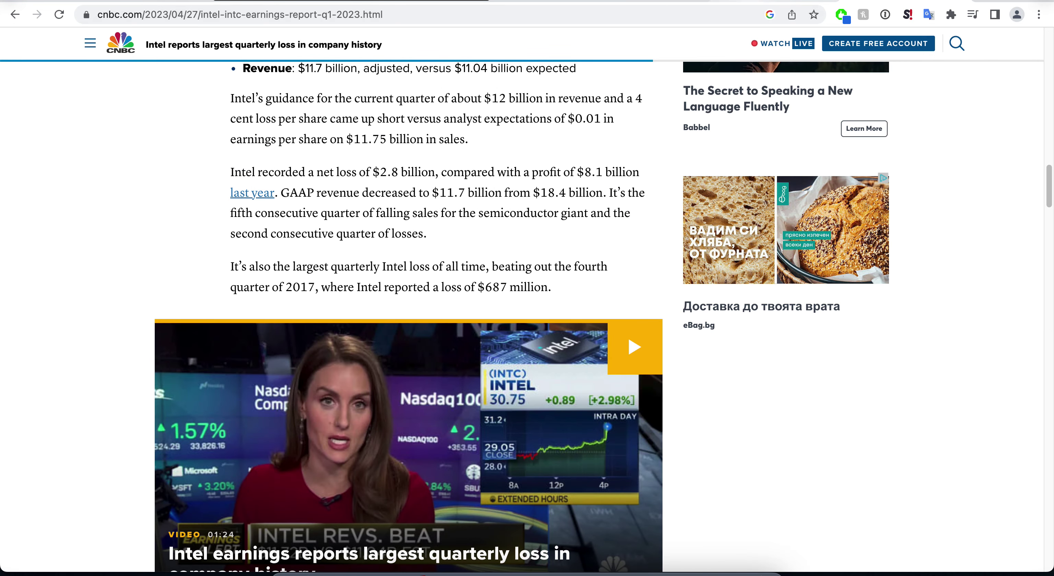
Step: Switch back to My Investors Heaven and open the Stock Evaluator (DCF) for Intel
key(ctrl+Tab)
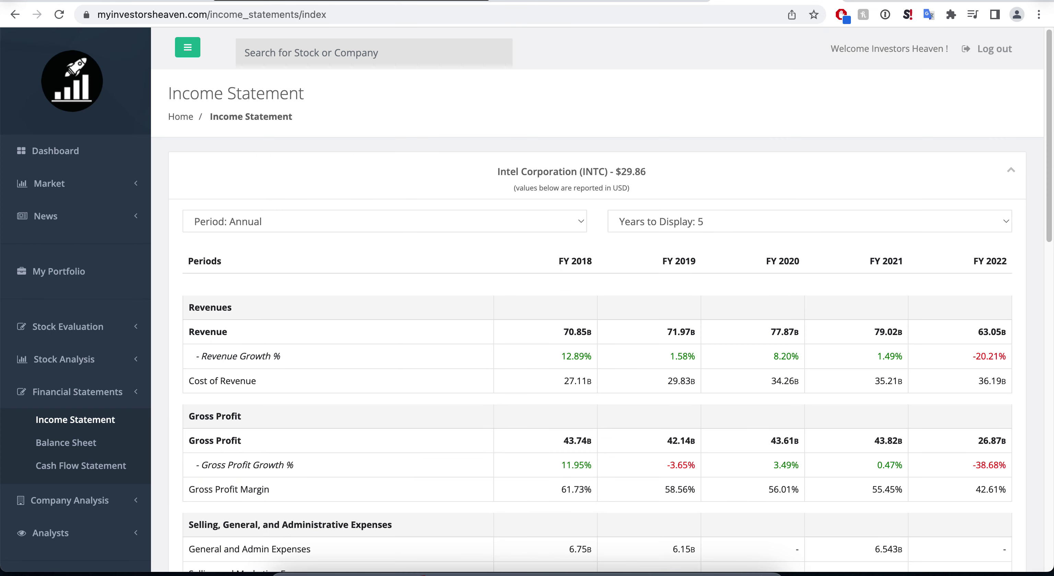
click(70, 326)
click(84, 354)
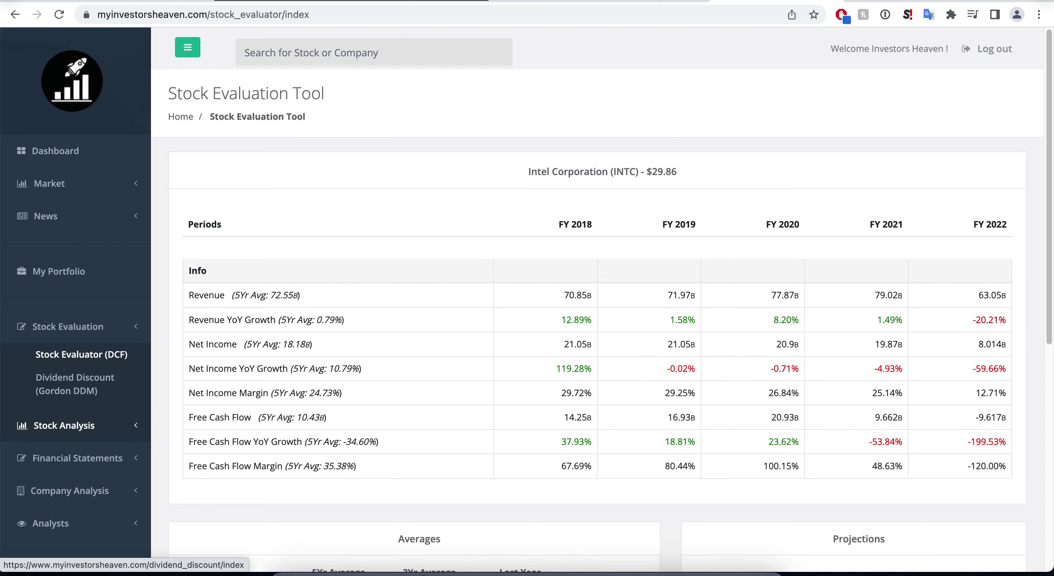
Step: Open Intel's stock analysis metrics, show the 5-year price chart and review the foundational metrics
click(63, 425)
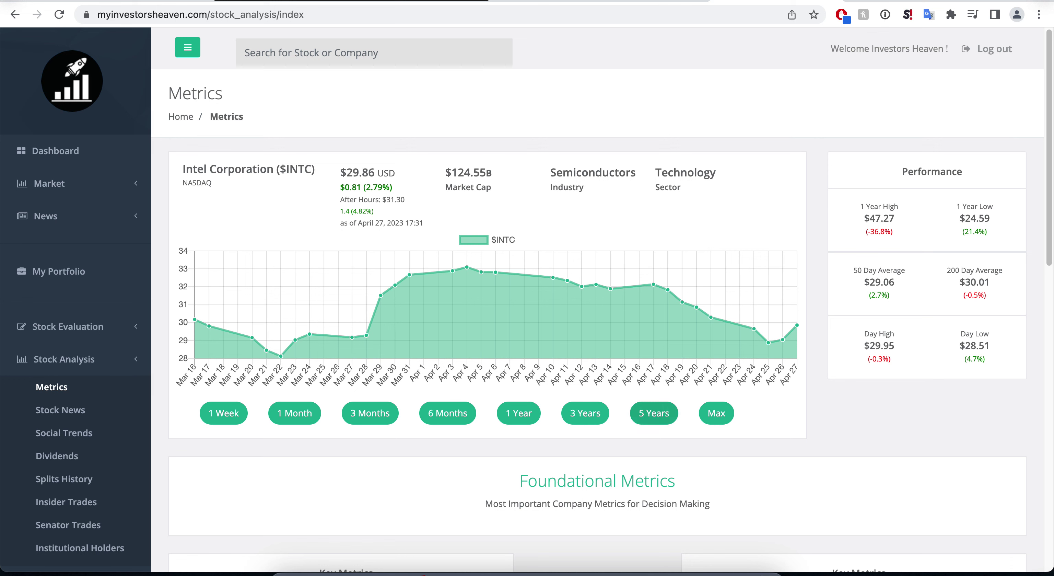
scroll(597, 298, down, 3)
scroll(597, 298, down, 3)
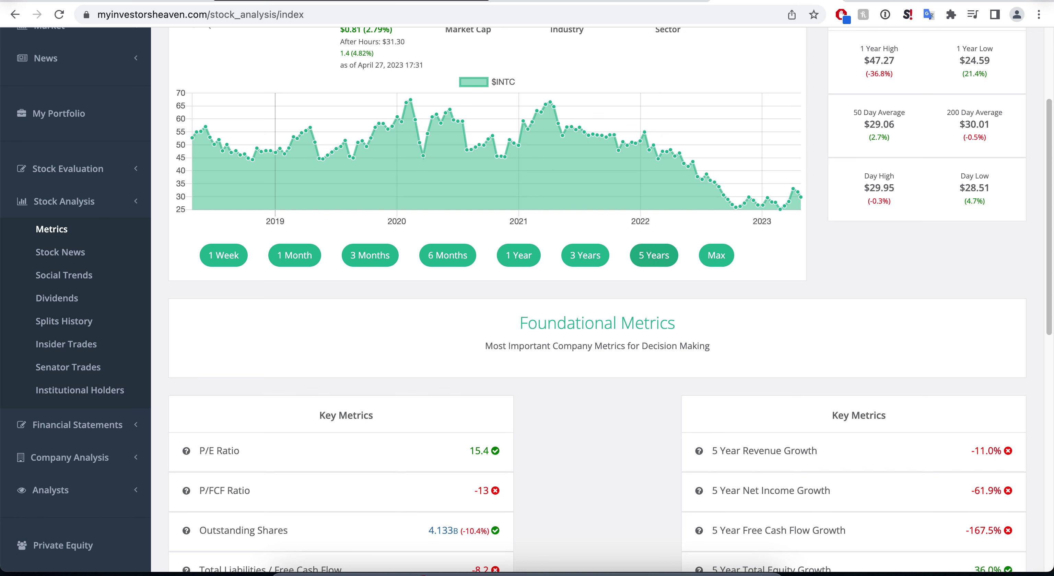
scroll(597, 286, up, 3)
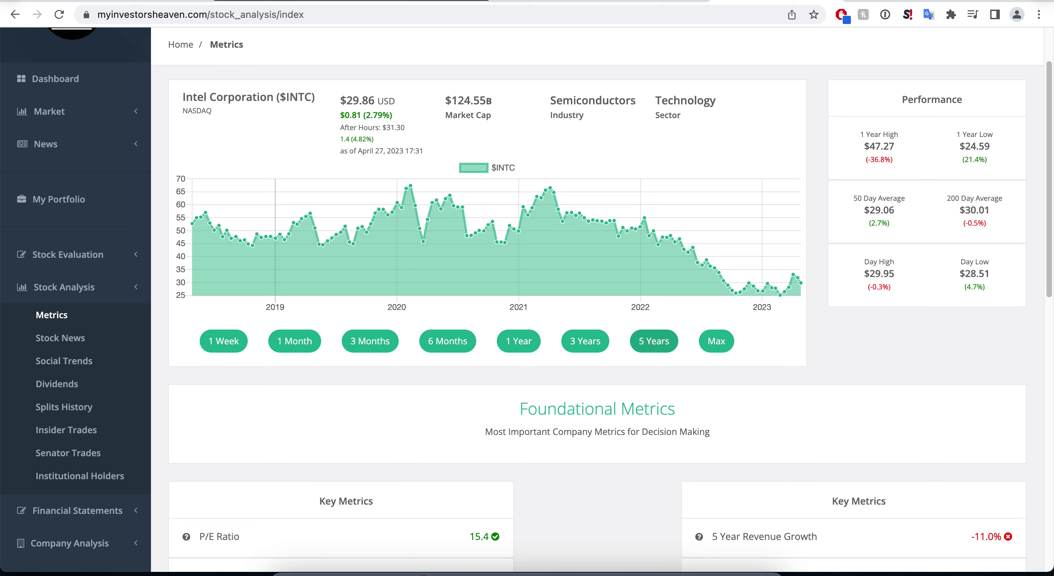
scroll(597, 299, down, 3)
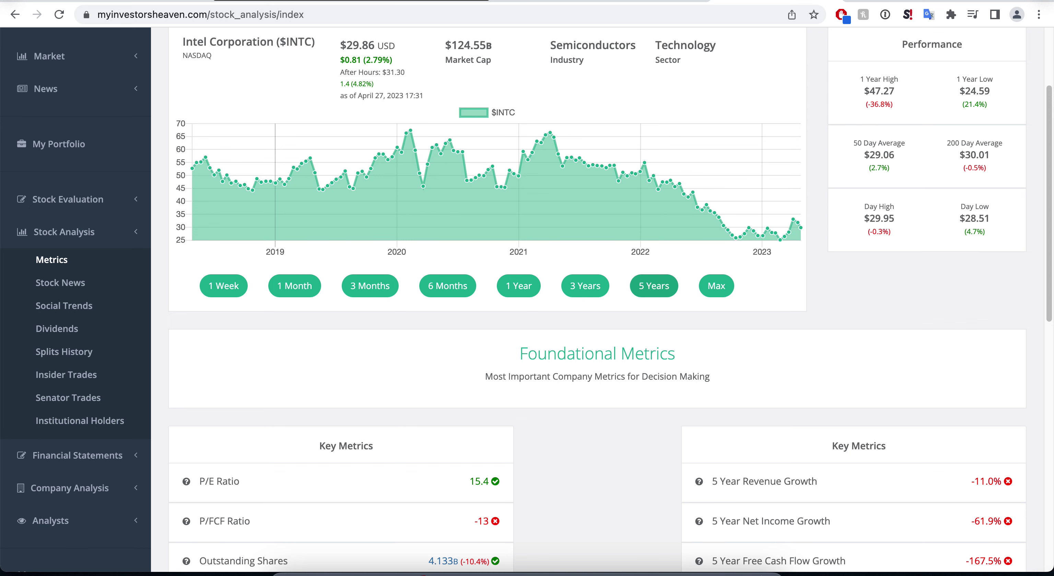
Step: Return to the Stock Evaluator and review Intel's yearly financials, growth and margin averages
scroll(534, 299, down, 1)
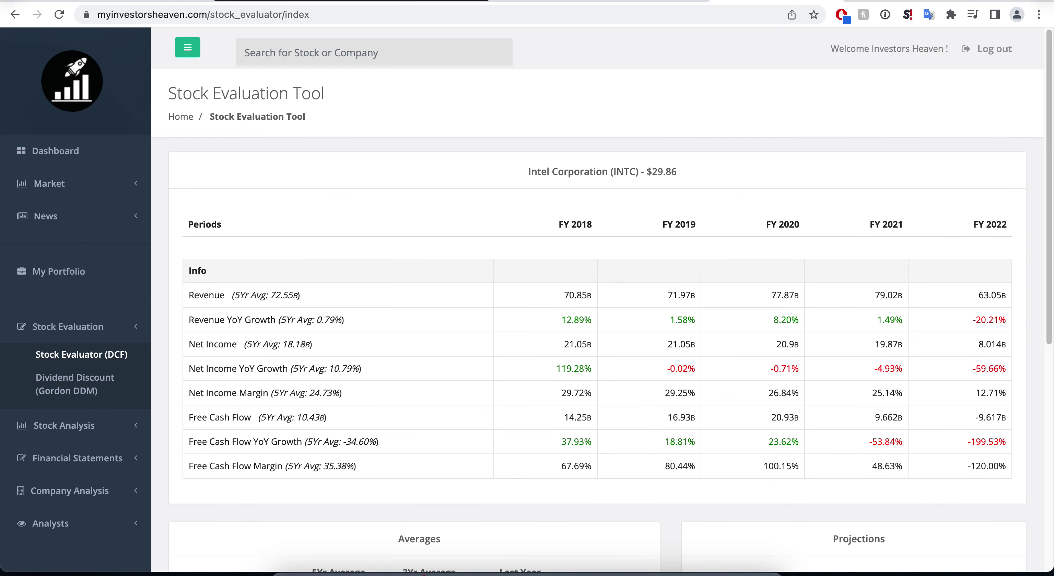
scroll(597, 298, down, 6)
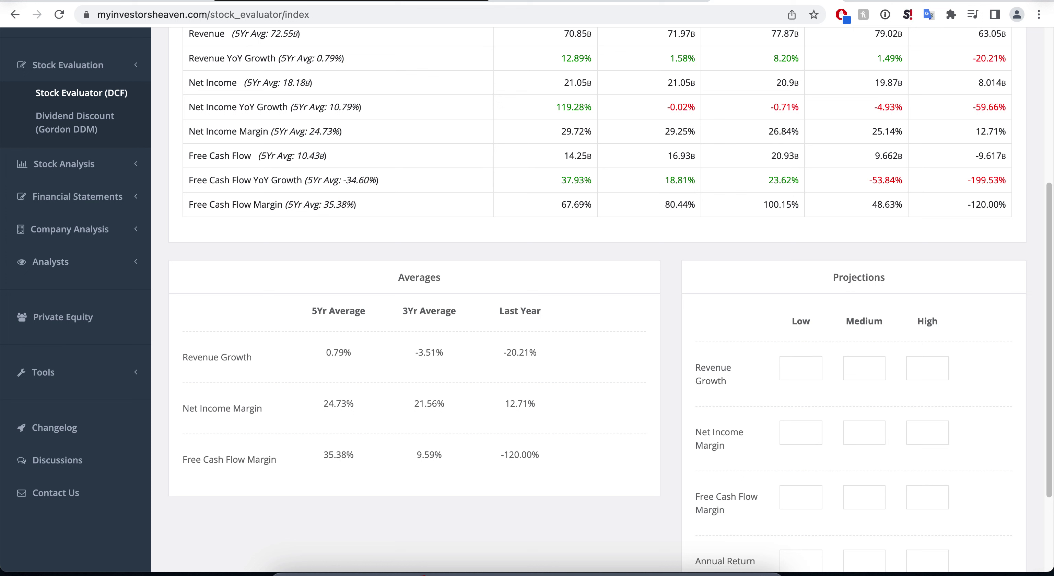
scroll(597, 147, up, 3)
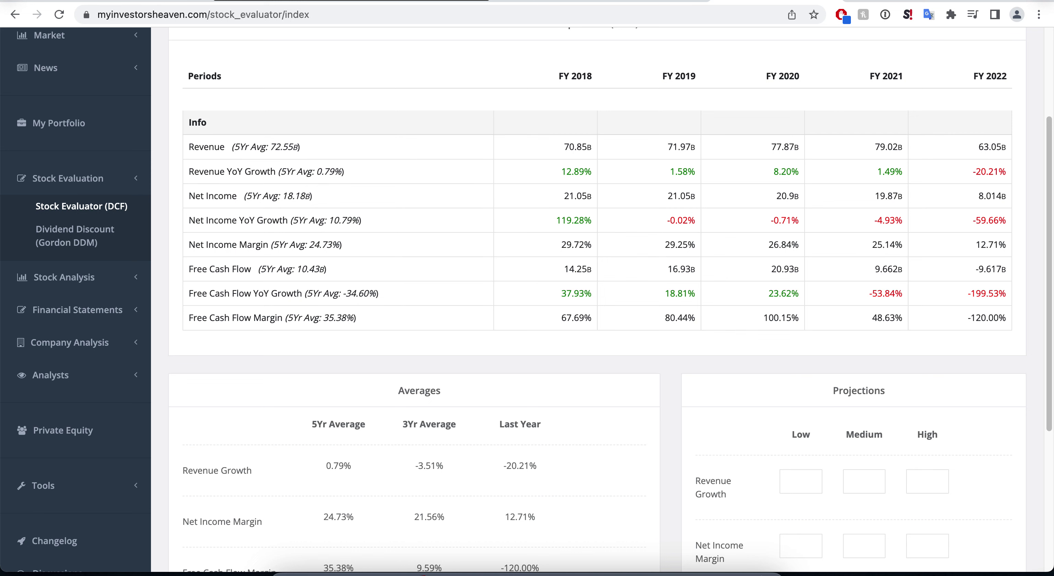
scroll(531, 286, down, 4)
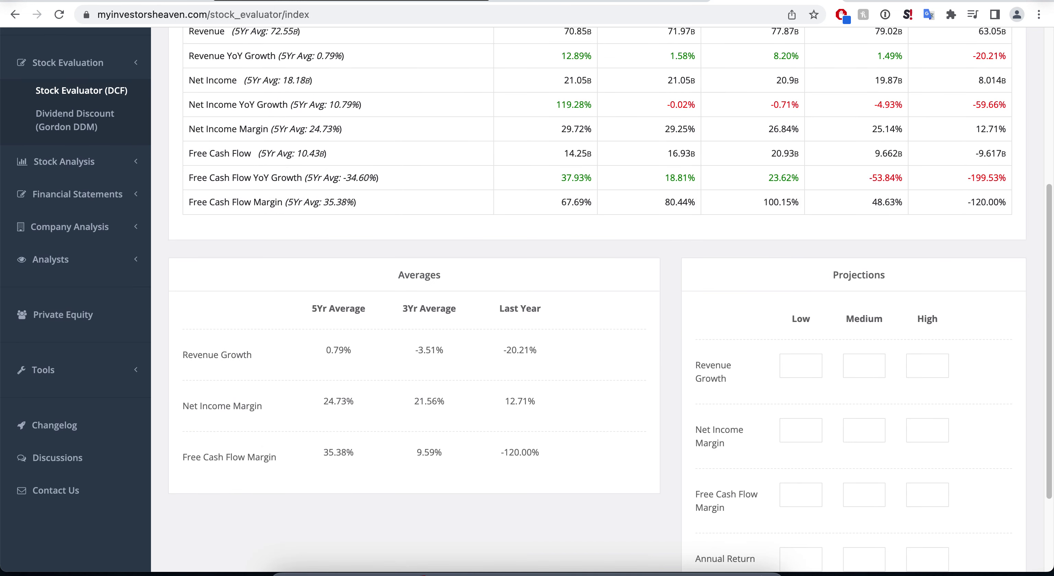
Step: Set the revenue growth projections to -3 low, 0 medium and 3 high
click(800, 320)
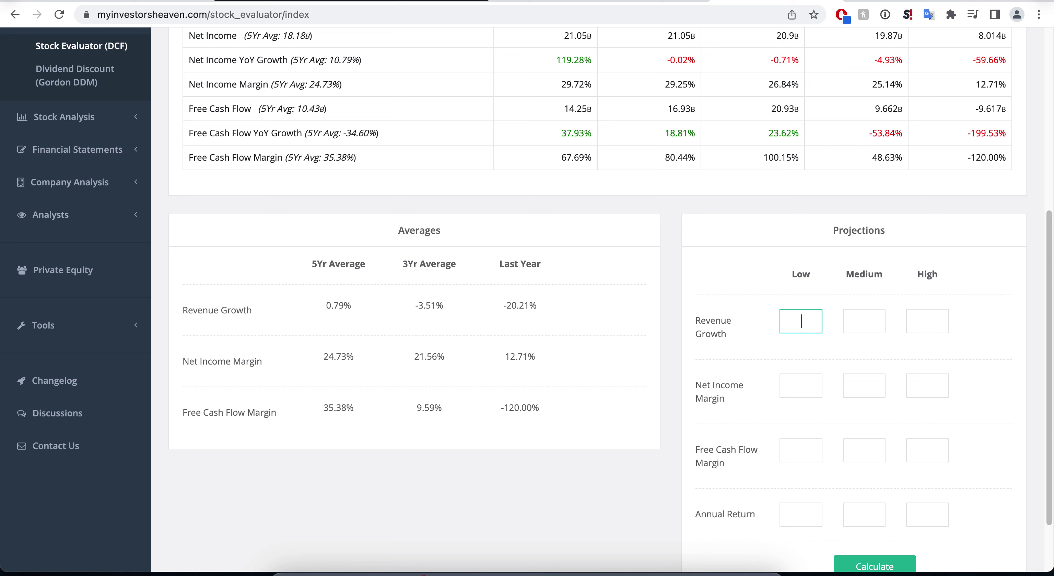
text(-3)
key(Tab)
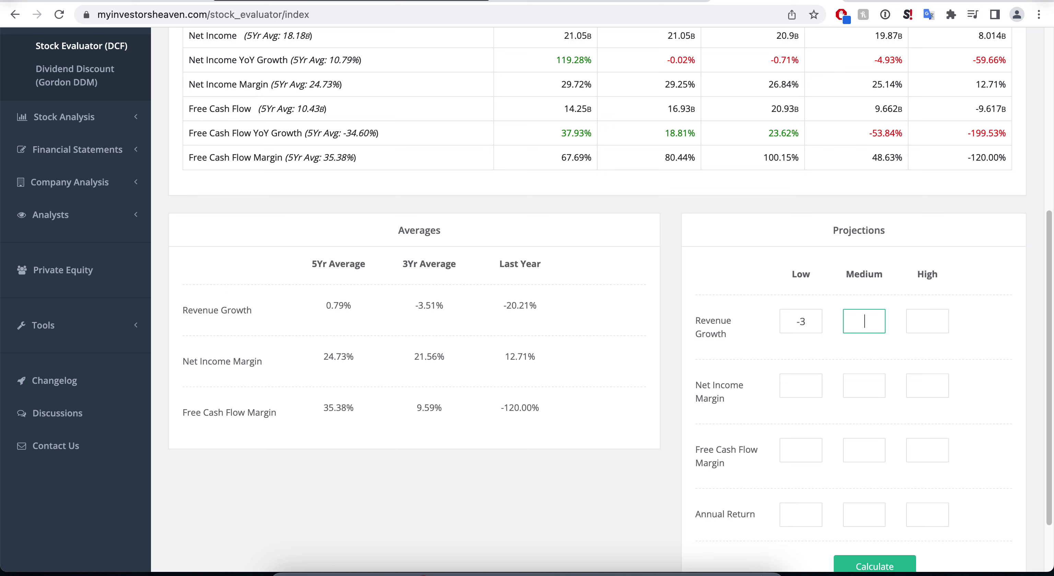
text(0)
key(Tab)
text(3)
key(Tab)
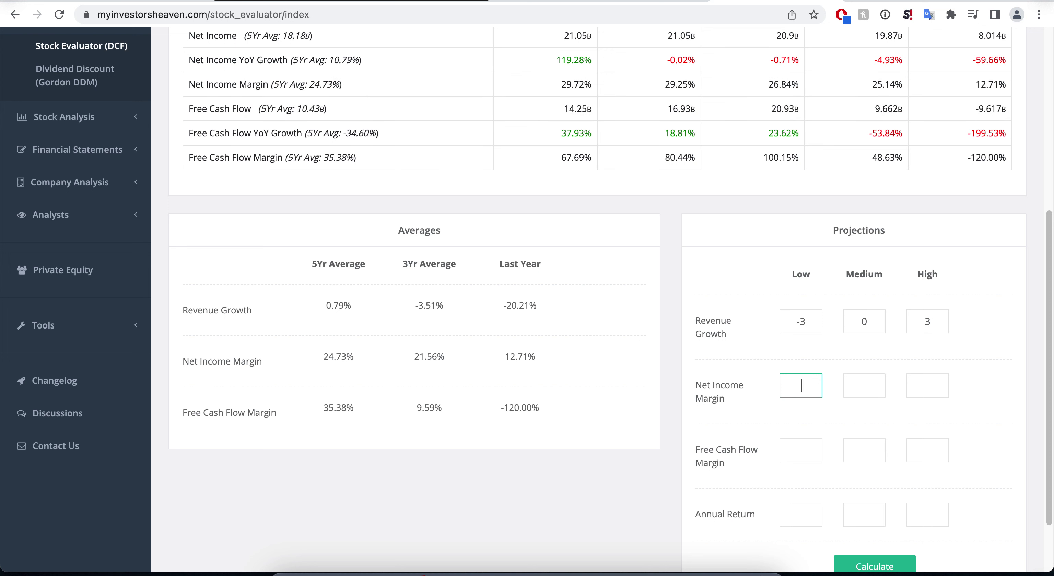
Step: Set the net income margin projections to 23 low, 25 medium and 26 high
text(23)
key(Tab)
text(25)
key(Tab)
text(26)
key(Tab)
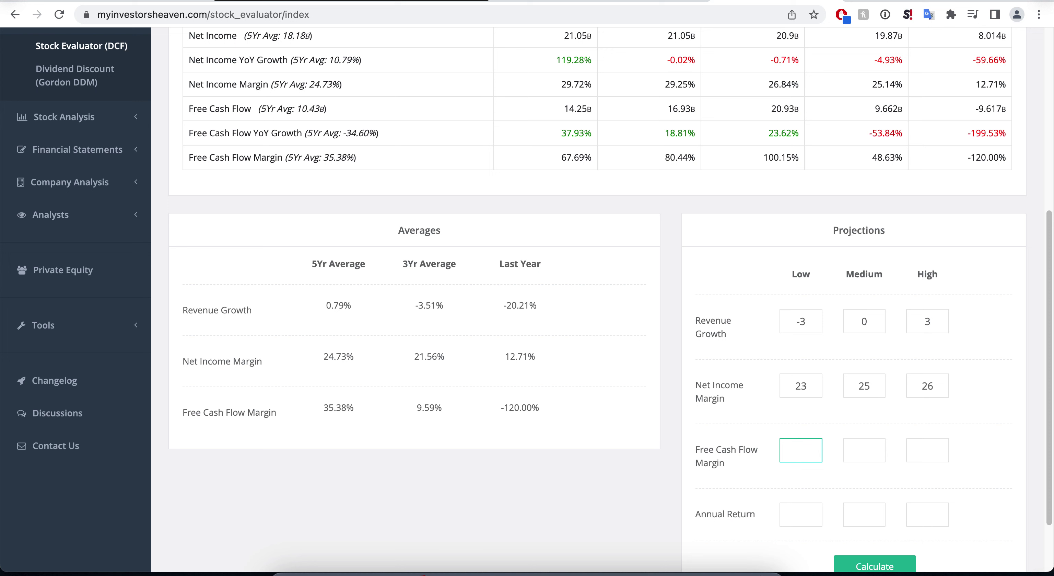
Step: Set the free cash flow margin projections to 80 low, 90 medium and 100 high
text(80)
key(Tab)
text(90)
key(Tab)
text(100)
key(Tab)
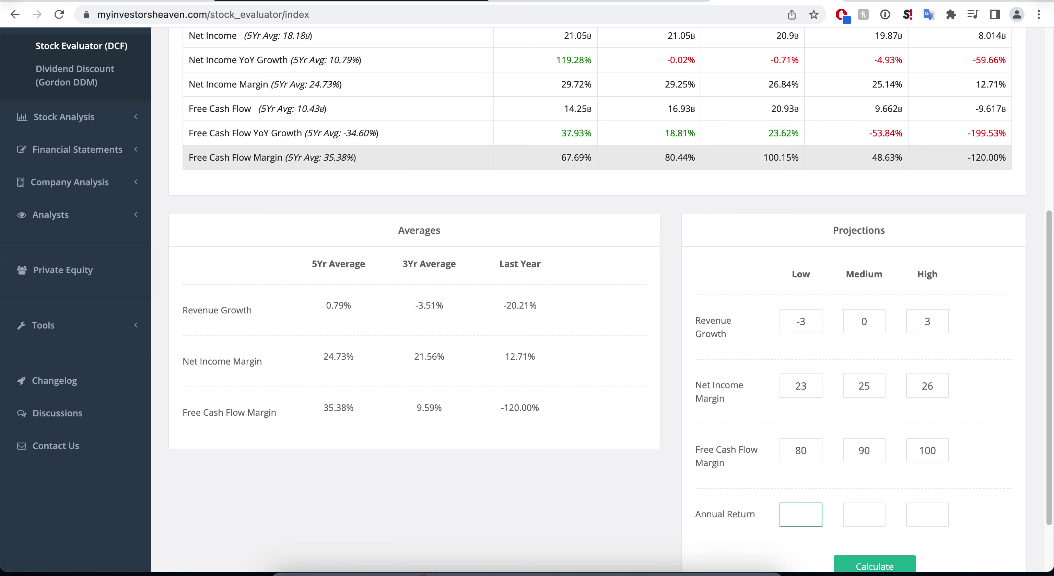
Step: Set the annual return to 13 for low, medium and high, calculate, and review the projection results
scroll(532, 298, down, 3)
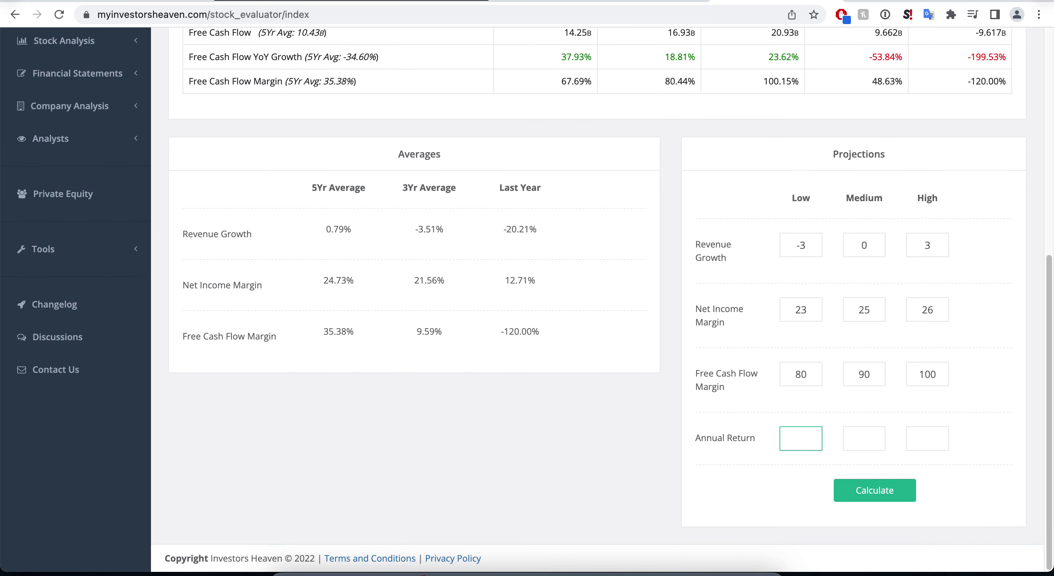
text(13)
key(Tab)
text(13)
key(Tab)
text(13)
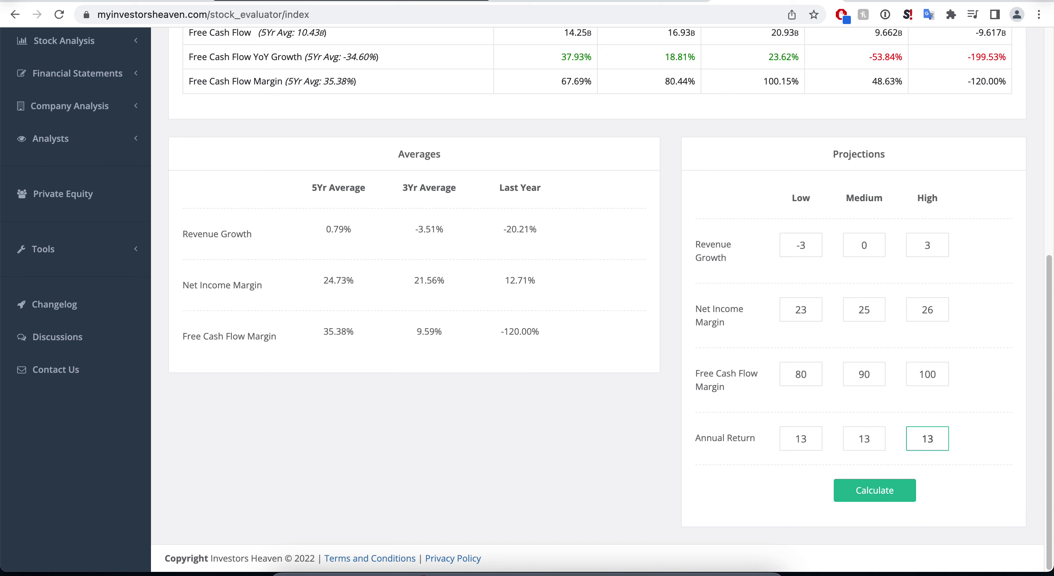
key(Return)
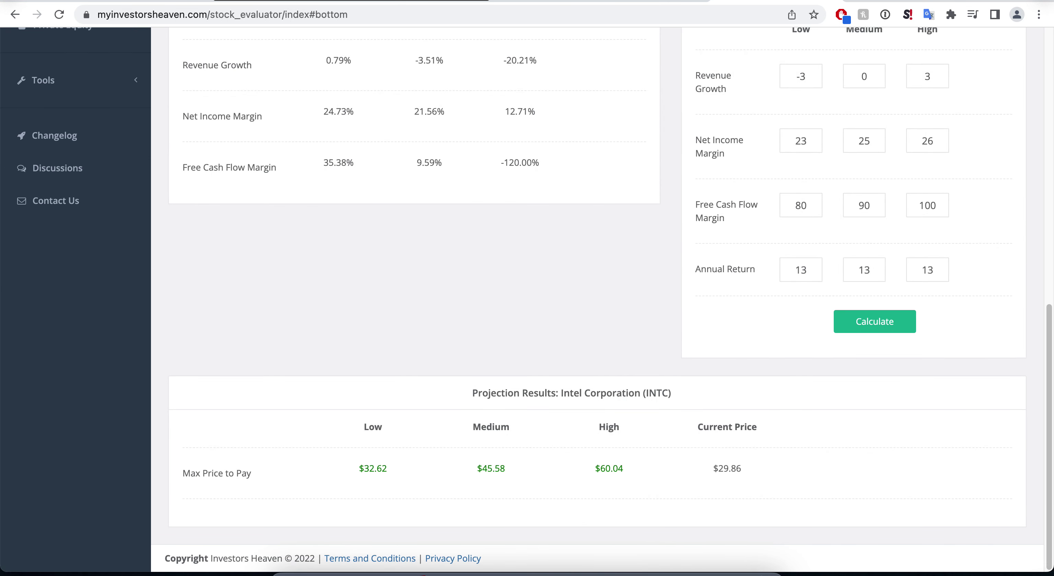
scroll(597, 298, up, 3)
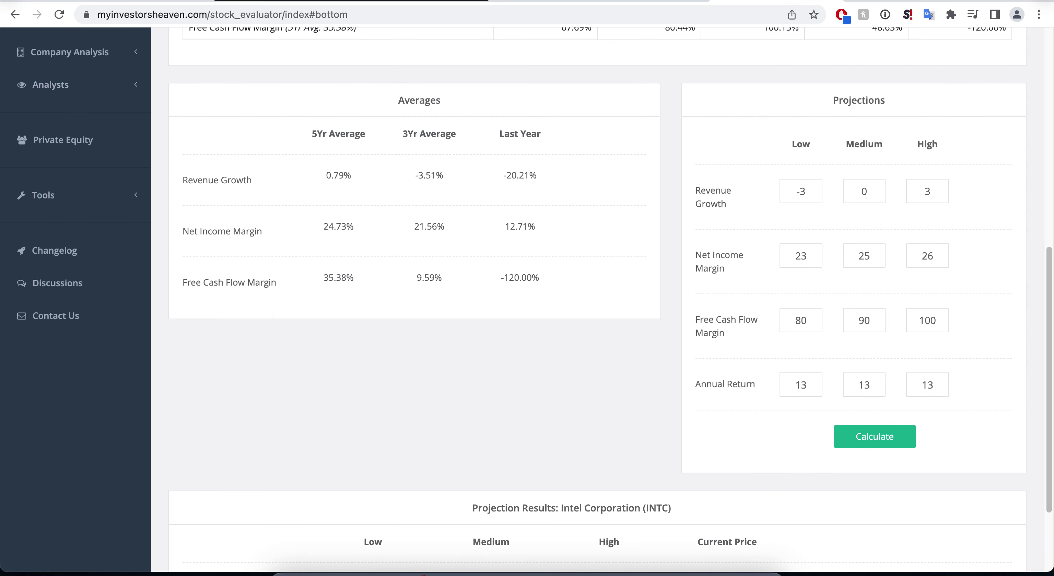
scroll(597, 298, down, 3)
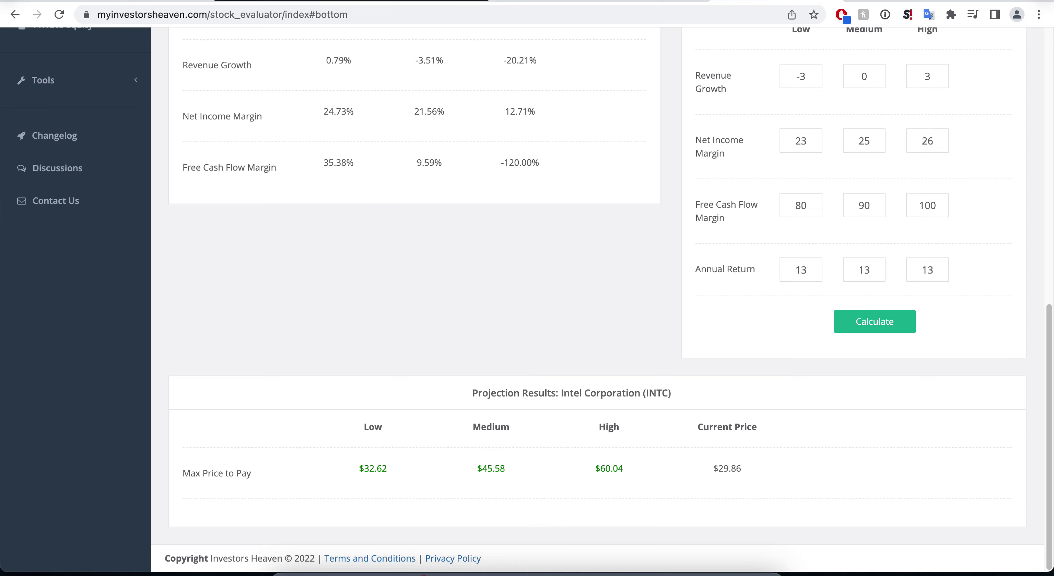
Step: Open Intel's stock analysis metrics and review the price chart, performance figures and foundational metrics
scroll(597, 298, up, 6)
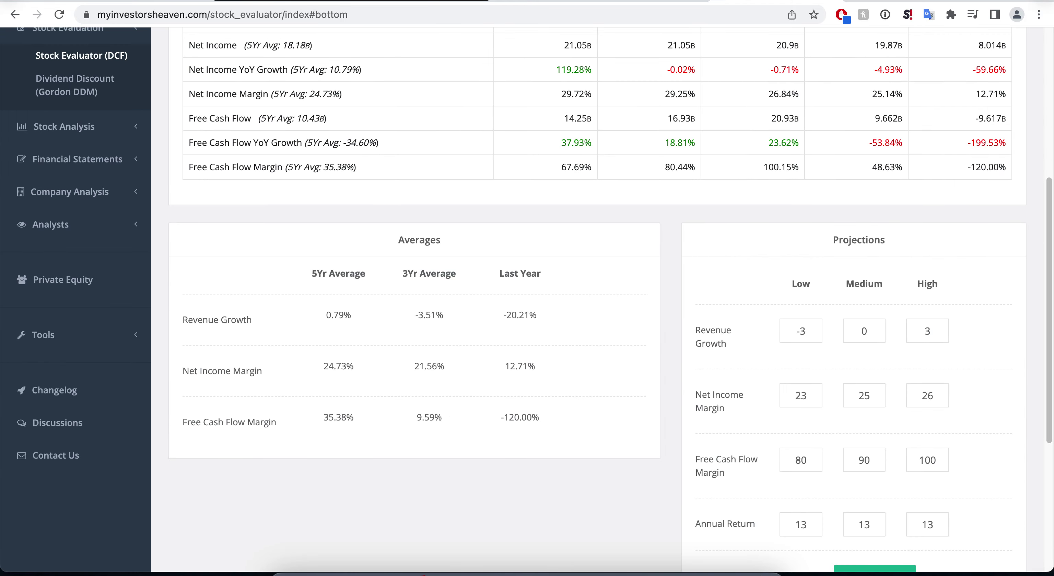
scroll(597, 338, up, 7)
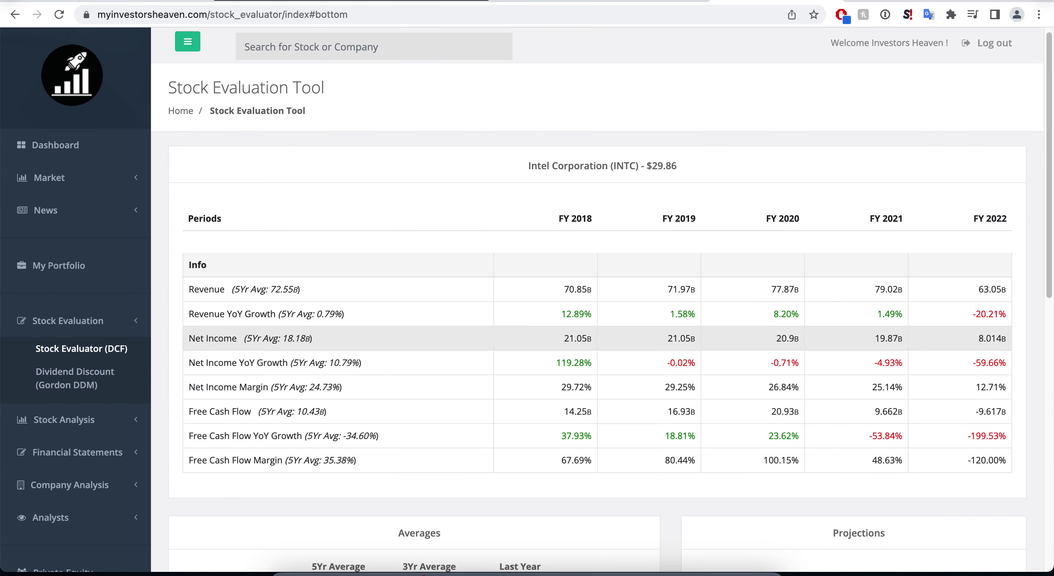
click(63, 419)
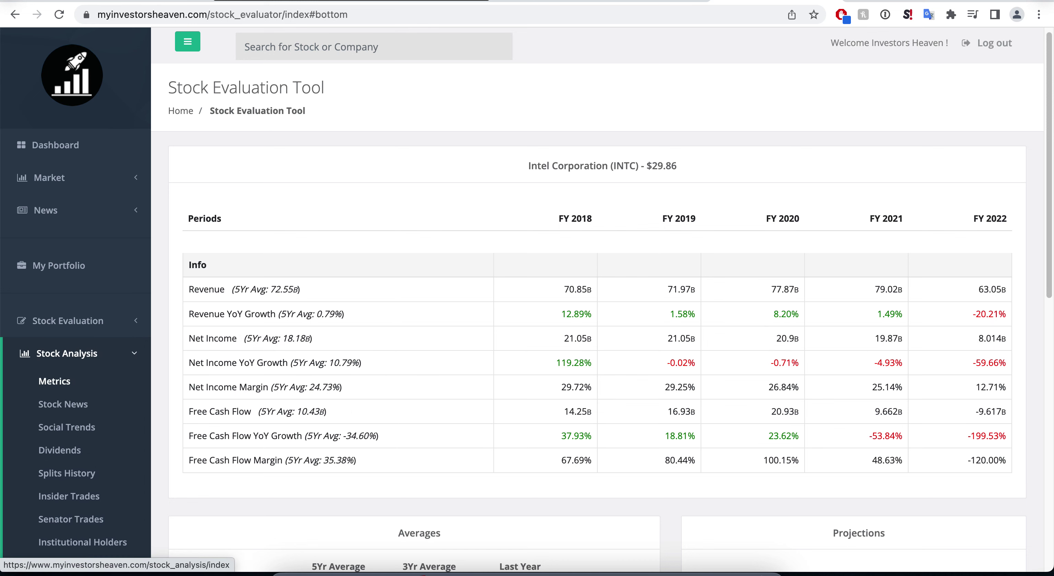
click(54, 381)
scroll(54, 380, down, 2)
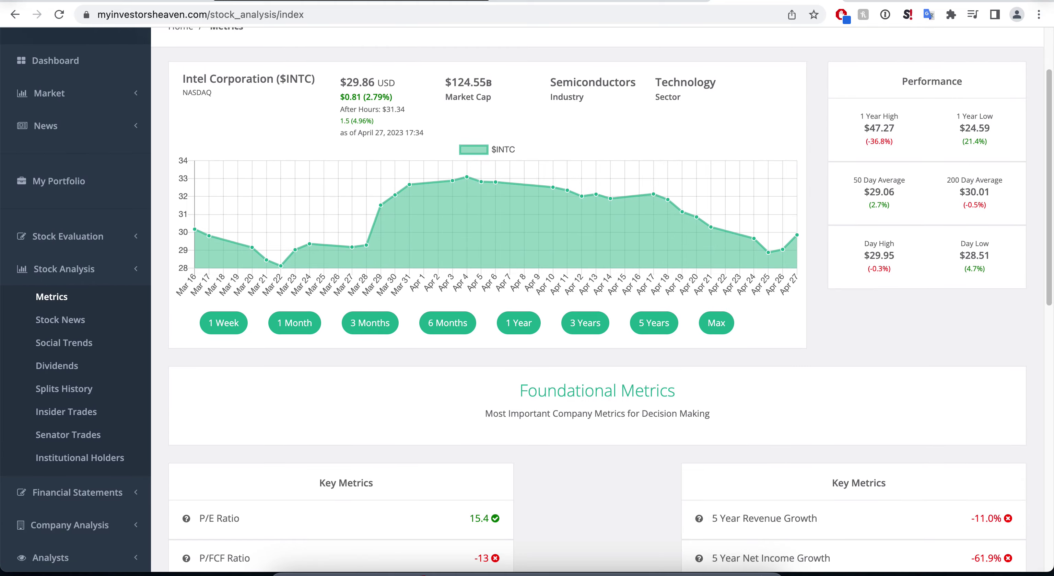
scroll(597, 299, down, 2)
scroll(597, 298, up, 2)
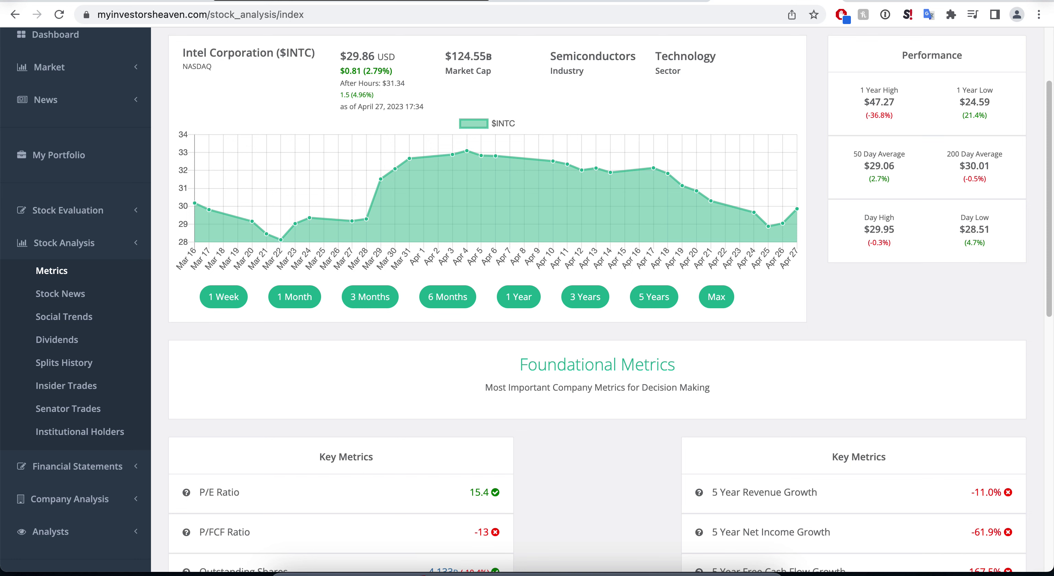
scroll(597, 298, up, 3)
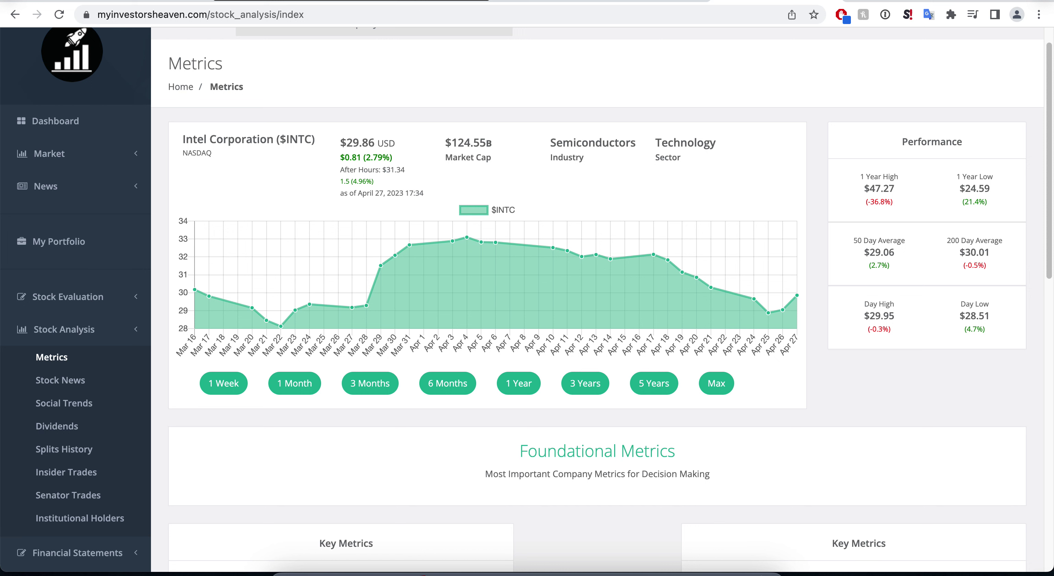
Step: Reread the opening of the CNBC article on Intel's first-quarter results, and return to Intel's stock metrics page
key(ctrl+Tab)
scroll(409, 287, up, 10)
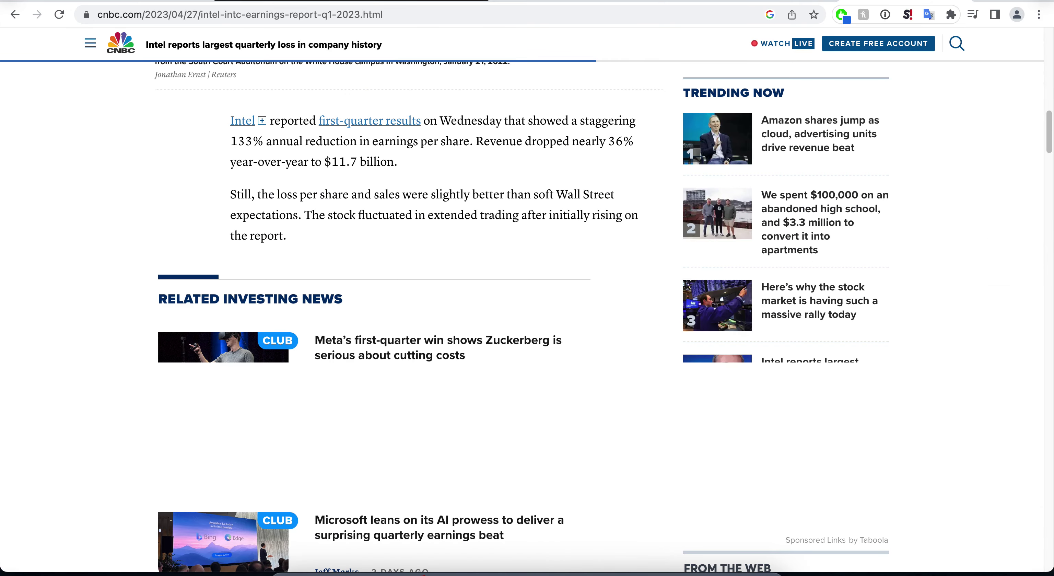
scroll(409, 286, up, 7)
scroll(409, 286, down, 3)
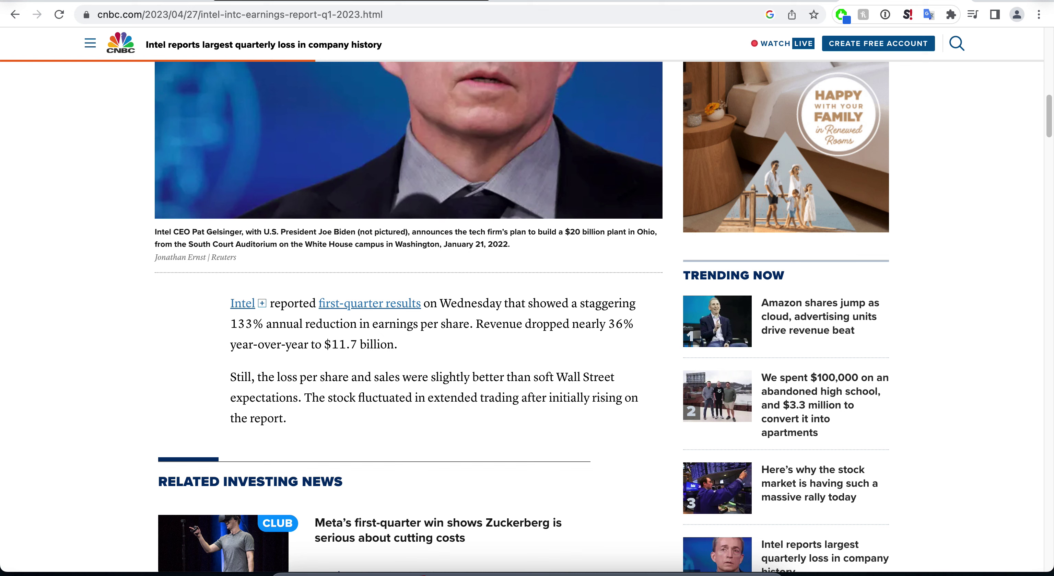
scroll(521, 317, down, 1)
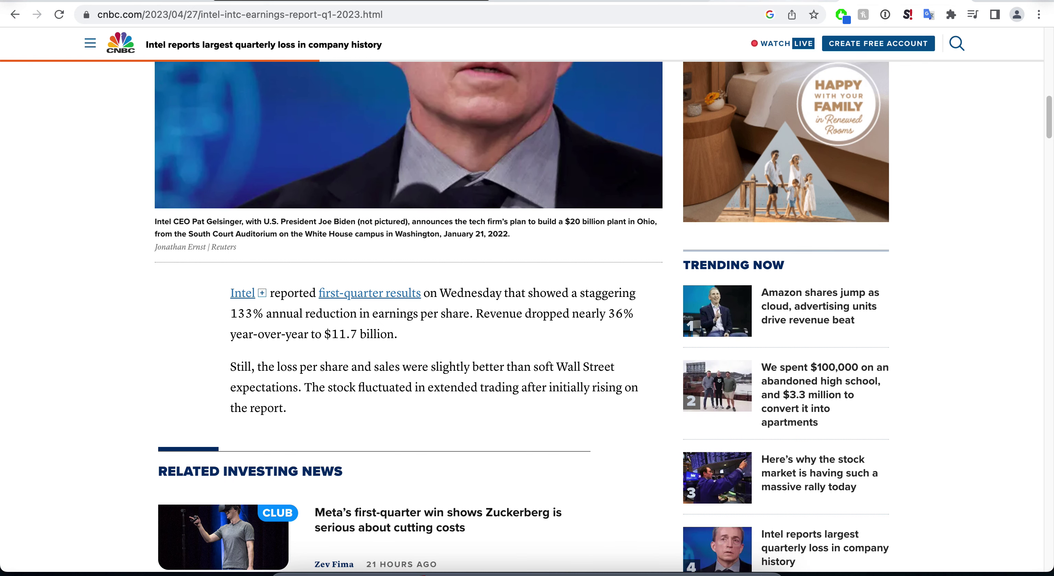
key(ctrl+Tab)
scroll(597, 298, down, 2)
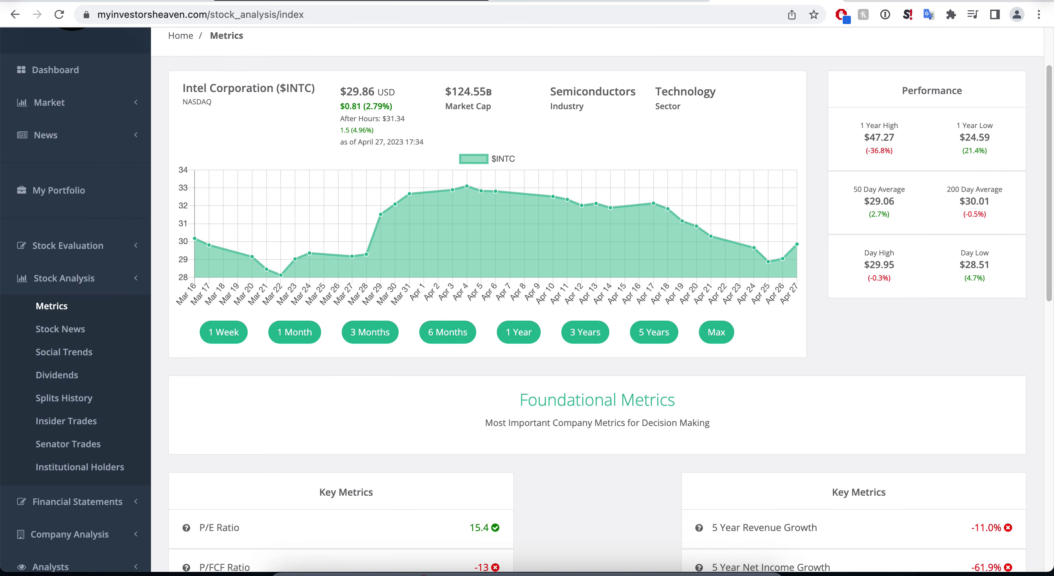